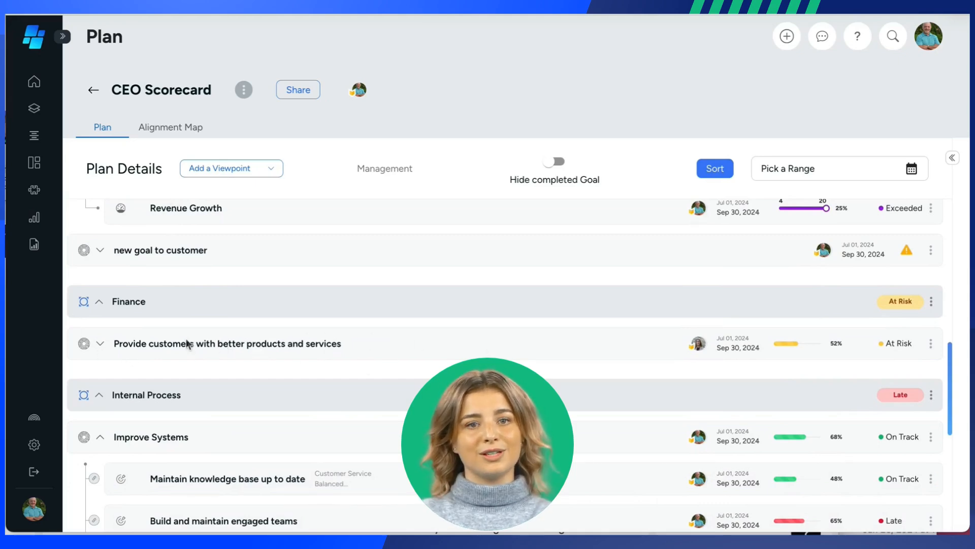
# Start a new risk named "Delay due to supplier issues" on the Finance goal "Provide customers with better products and services"
pyautogui.click(227, 343)
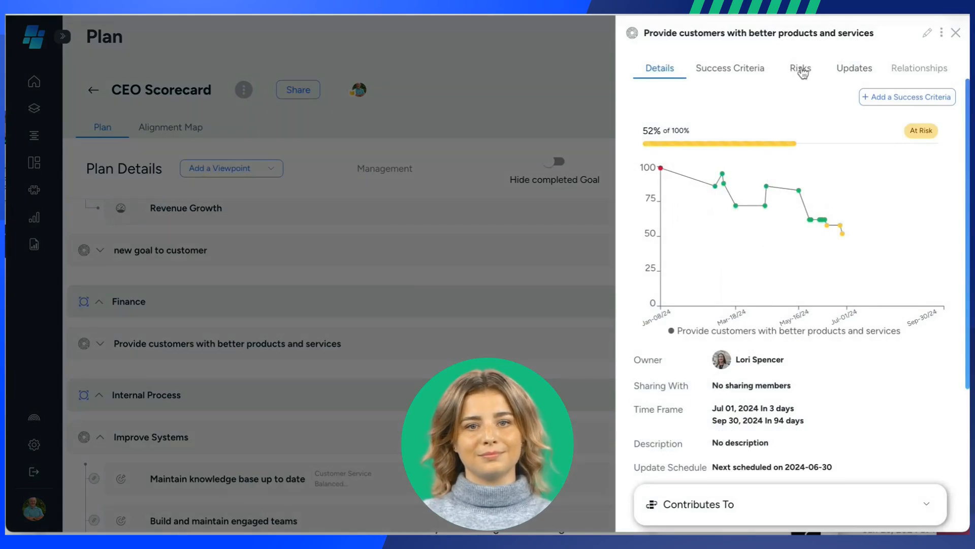
pyautogui.click(801, 70)
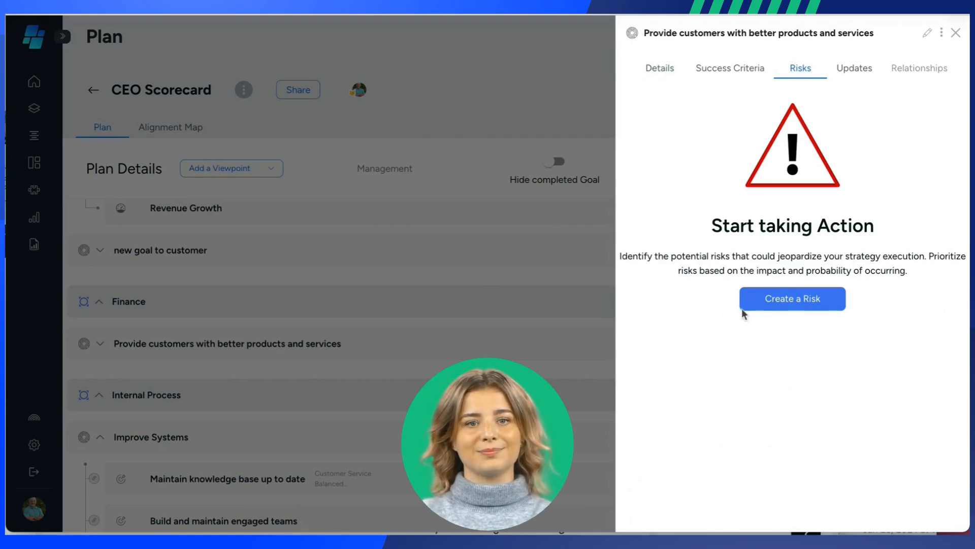
pyautogui.click(800, 304)
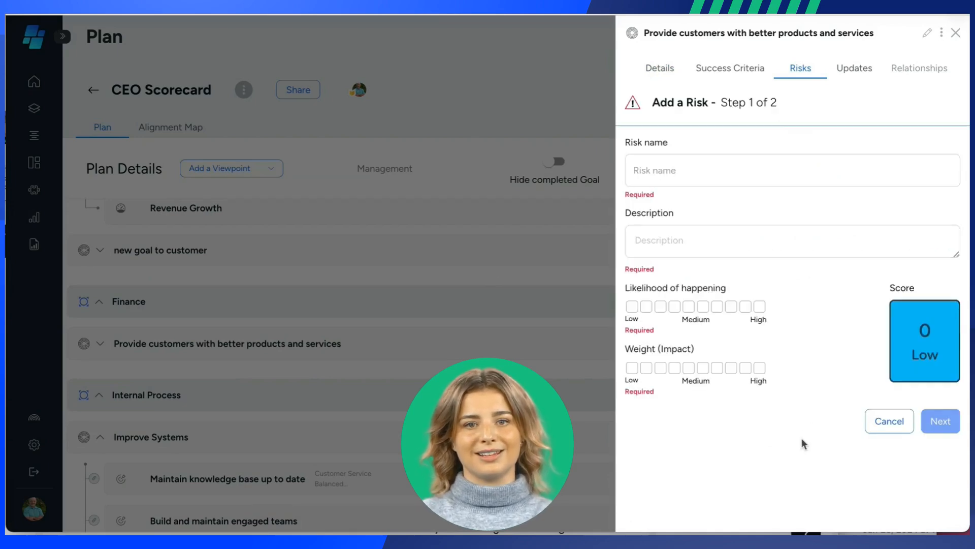
pyautogui.click(671, 172)
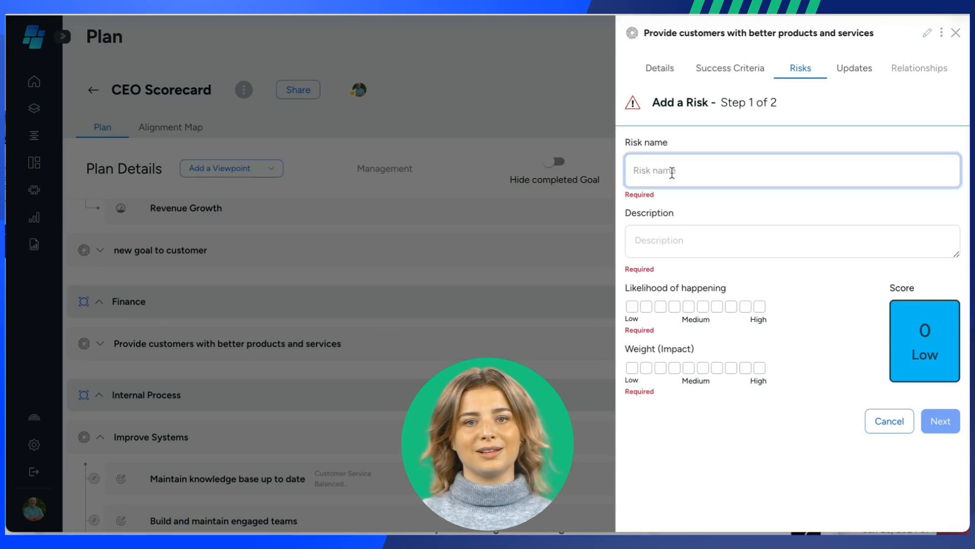
pyautogui.write('Delay due to ')
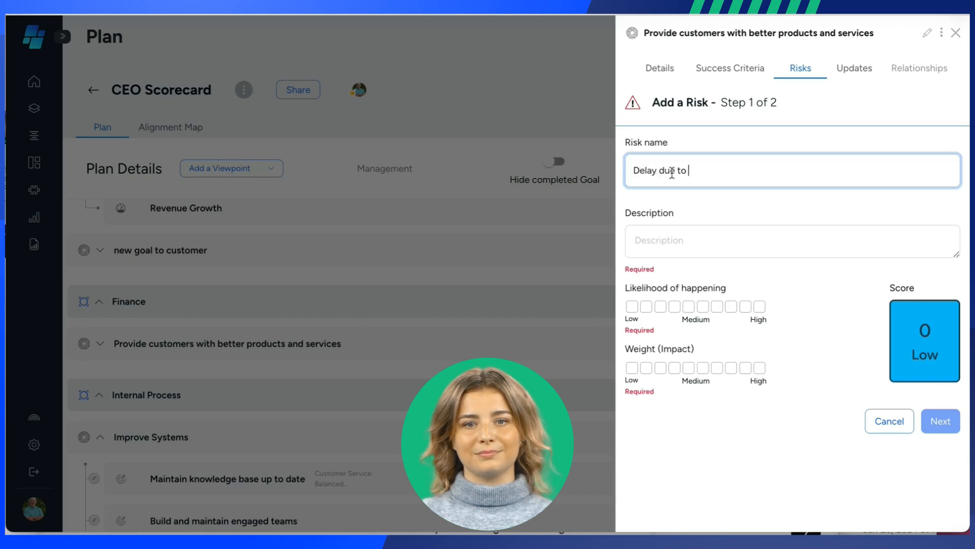
pyautogui.write('supplier issues')
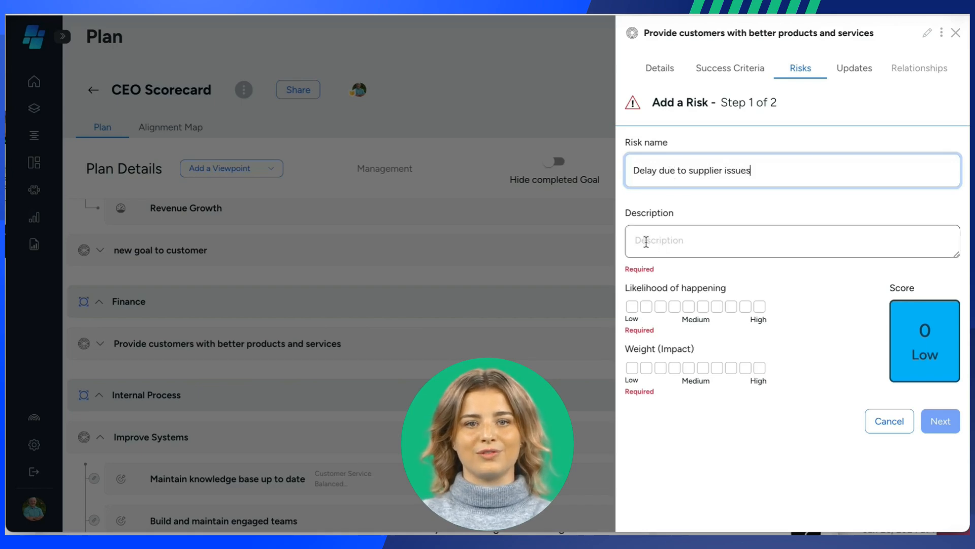
# Describe the risk as "A delay in receiving key materials could push back the project launch date", rating likelihood 8 and impact 9
pyautogui.click(640, 241)
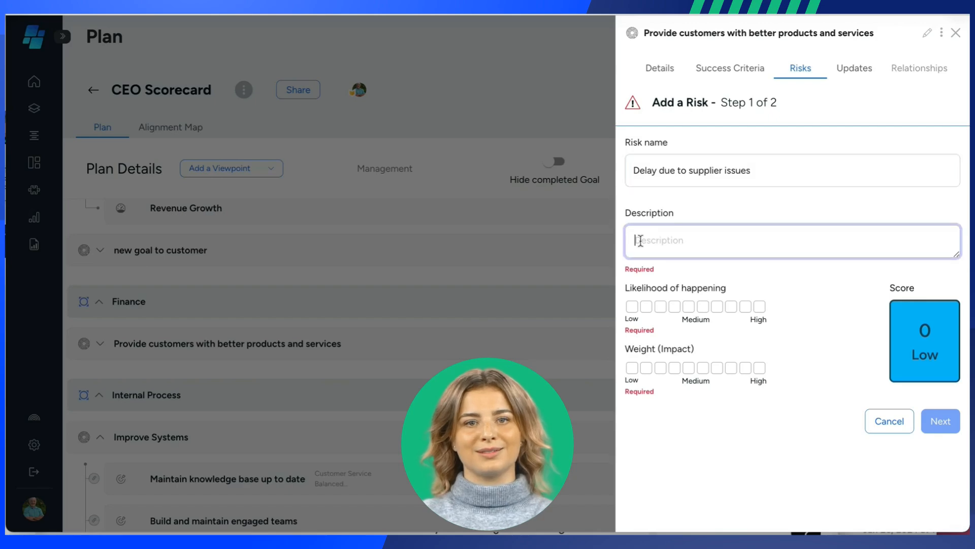
pyautogui.write('A delay in receiving key materials could push back the project launch date')
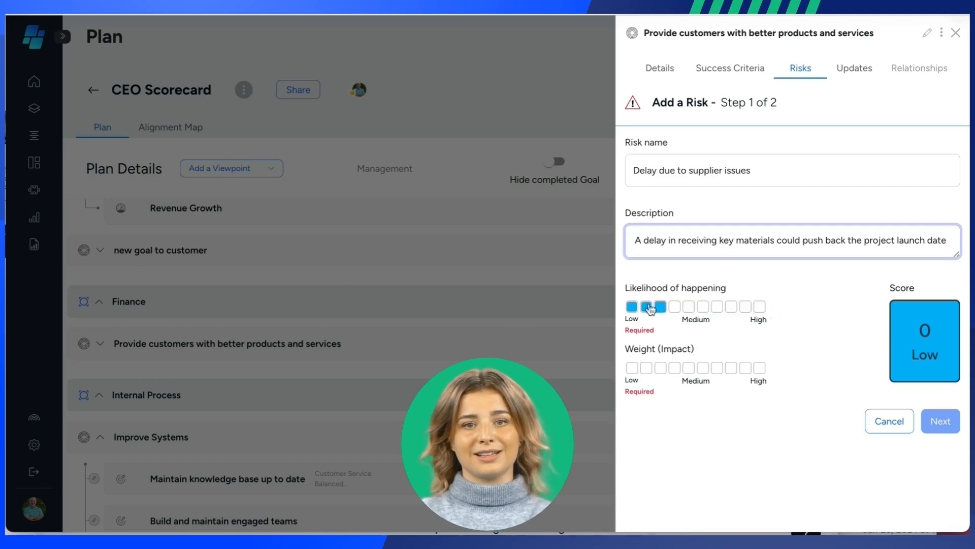
pyautogui.click(731, 307)
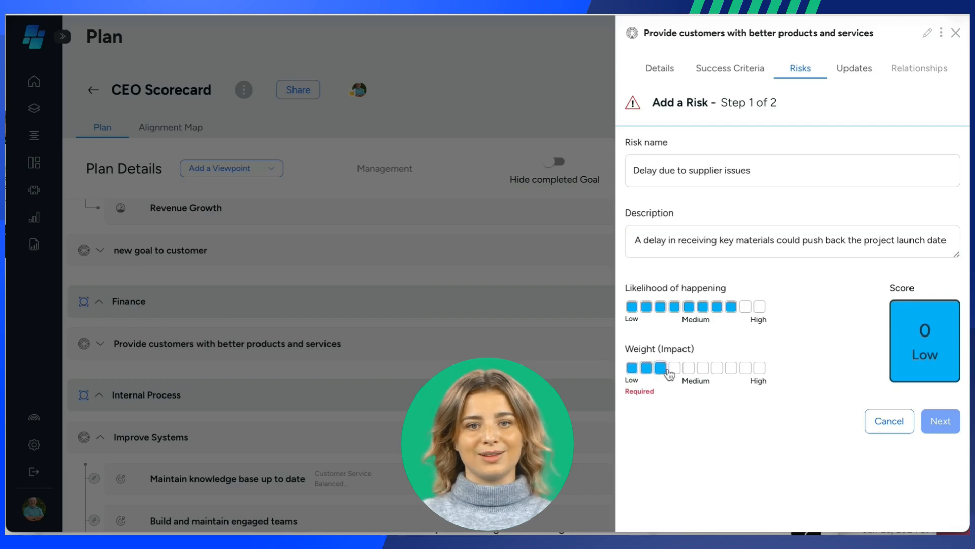
pyautogui.click(746, 368)
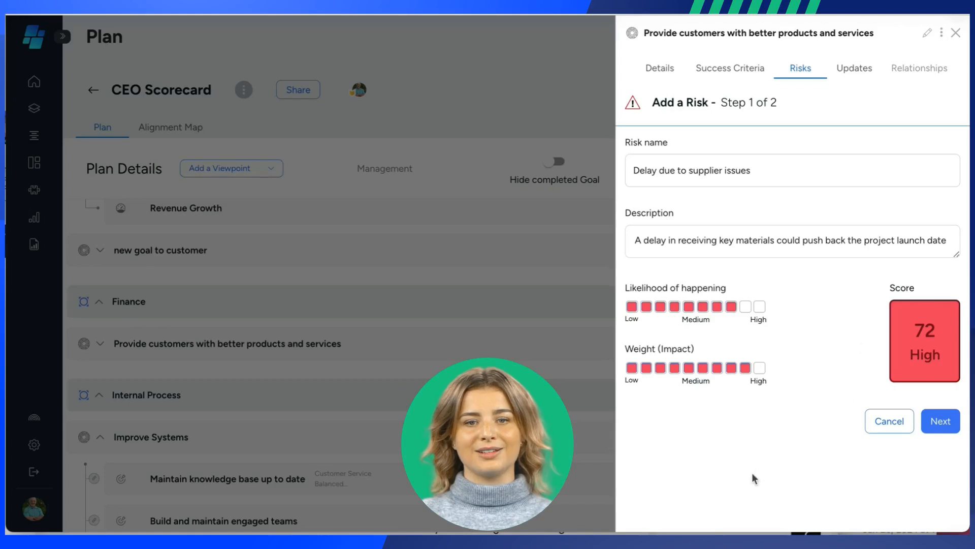
pyautogui.click(942, 422)
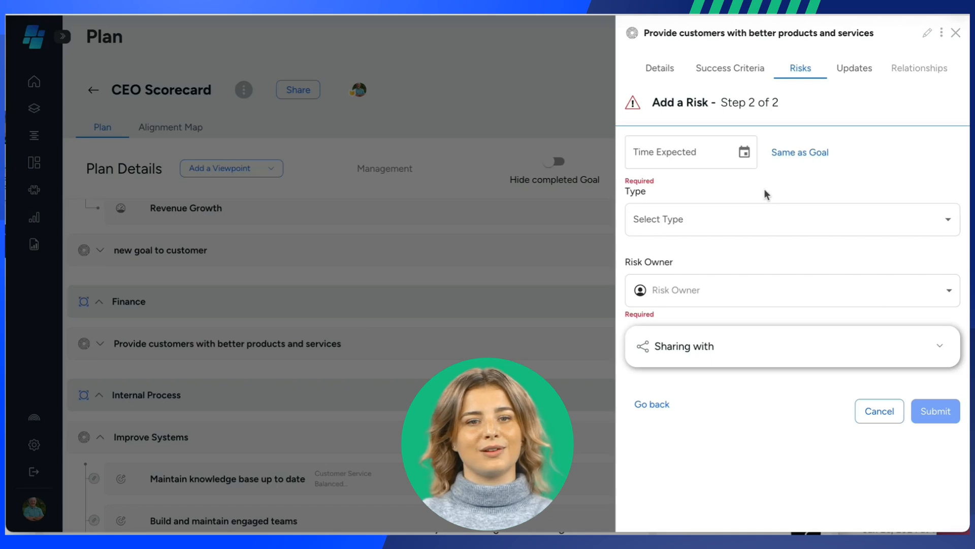
# Set the risk's expected time to the same date as the goal, 09/30/2024, and its type to Economic
pyautogui.click(744, 153)
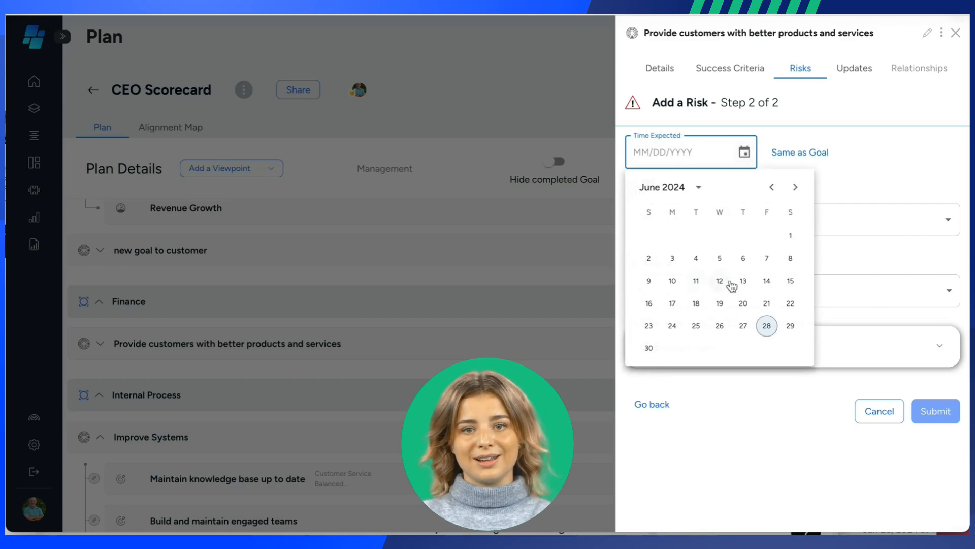
pyautogui.click(870, 185)
pyautogui.click(795, 155)
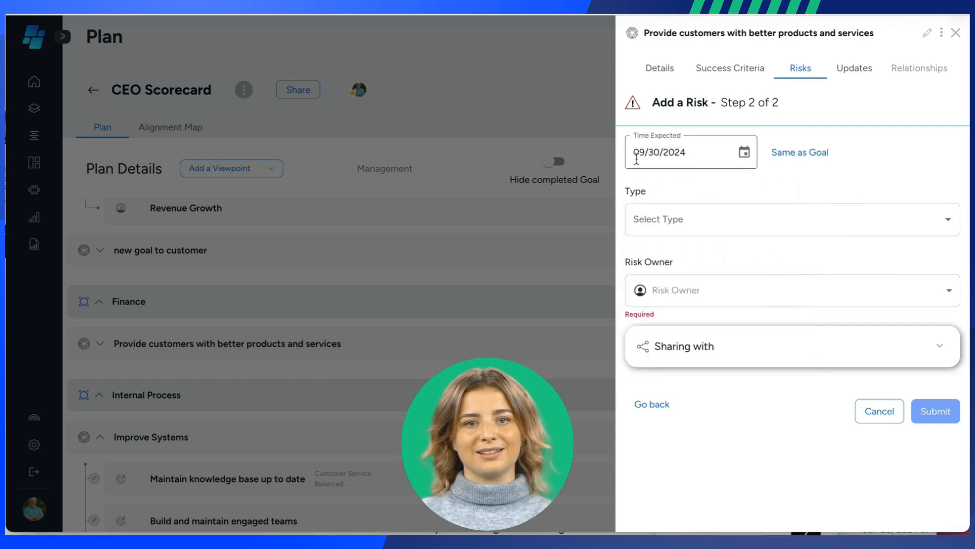
pyautogui.click(950, 220)
pyautogui.scroll(-3, 744, 293)
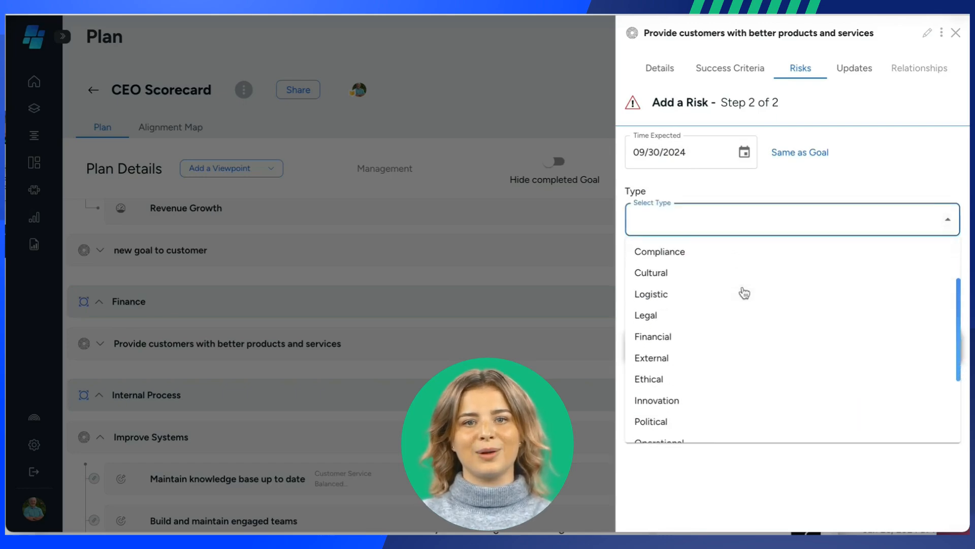
pyautogui.scroll(3, 744, 293)
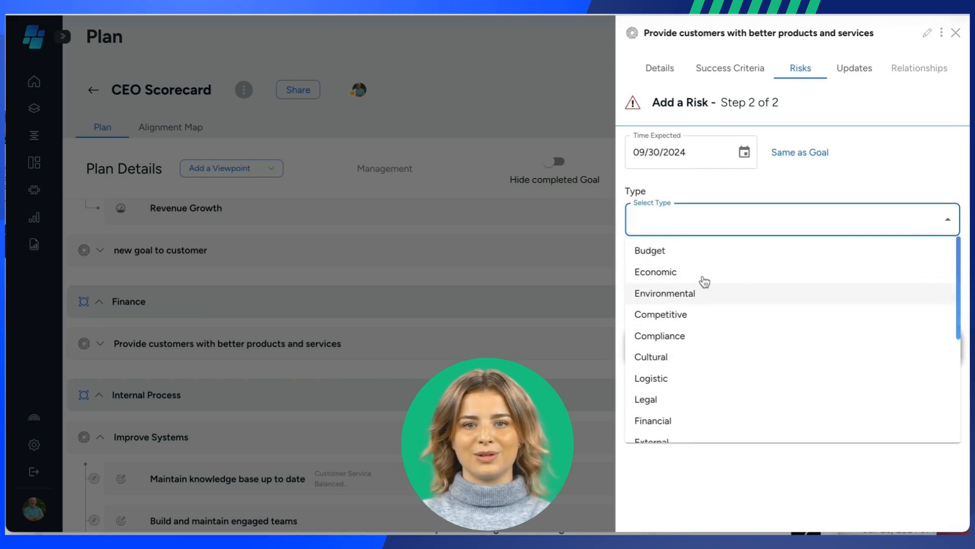
pyautogui.click(661, 274)
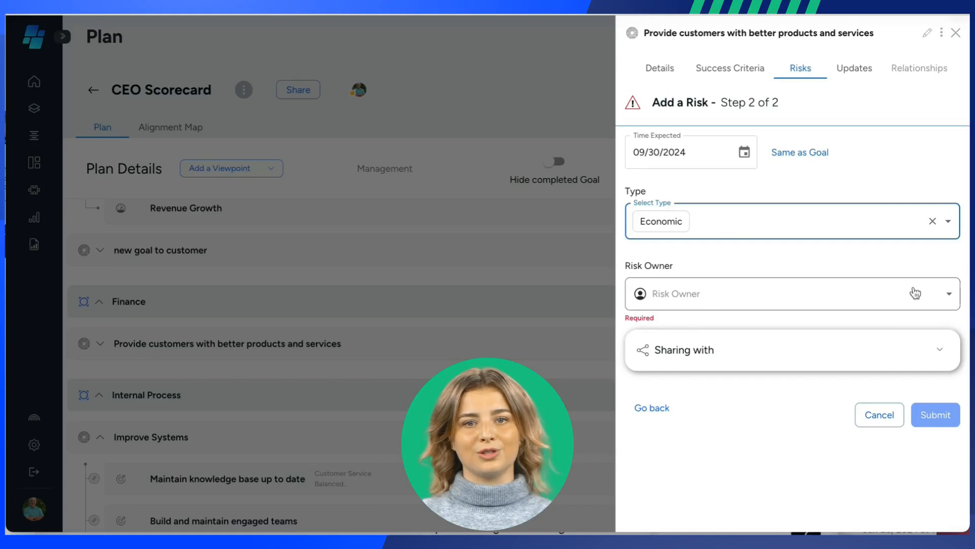
# Assign the goal's owner as the risk owner, check the sharing options without adding teammates, and submit the risk
pyautogui.click(949, 296)
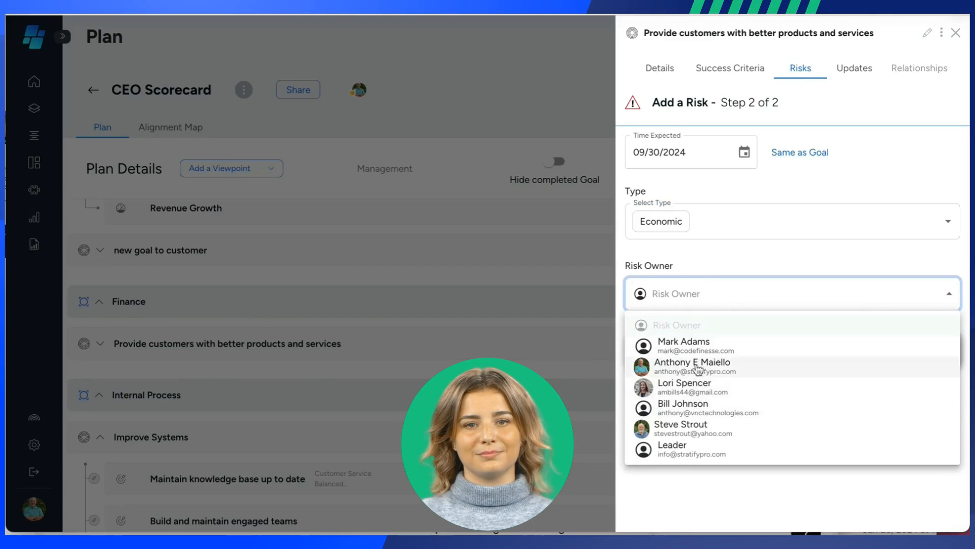
pyautogui.click(689, 387)
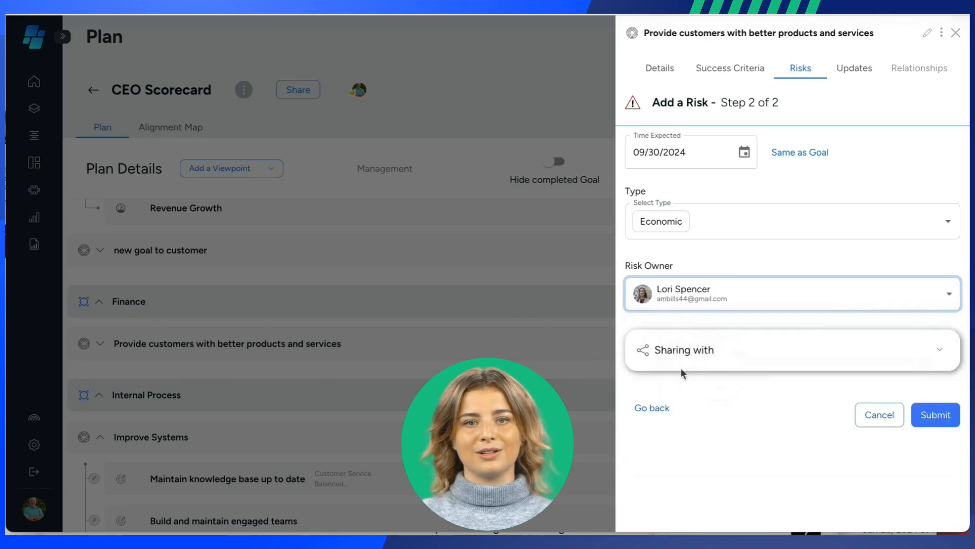
pyautogui.click(934, 353)
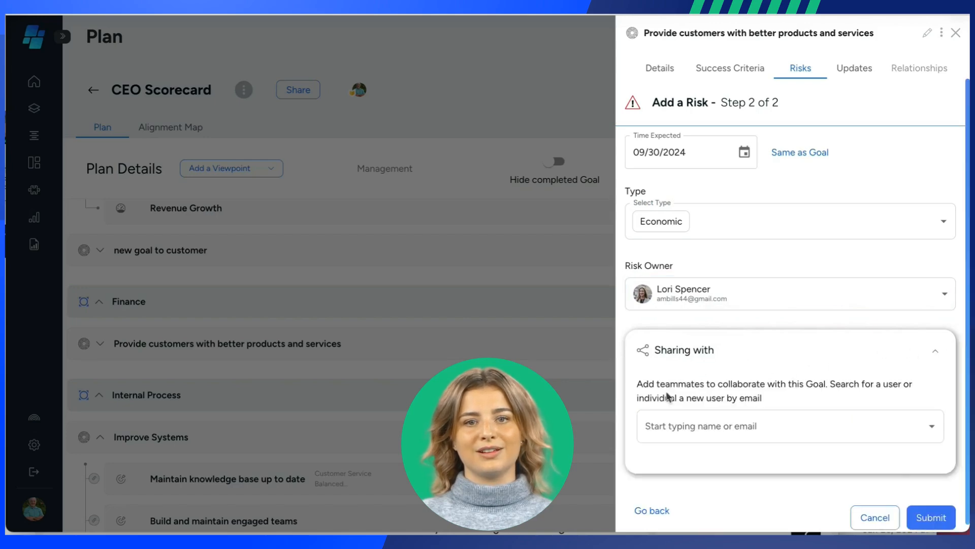
pyautogui.click(931, 428)
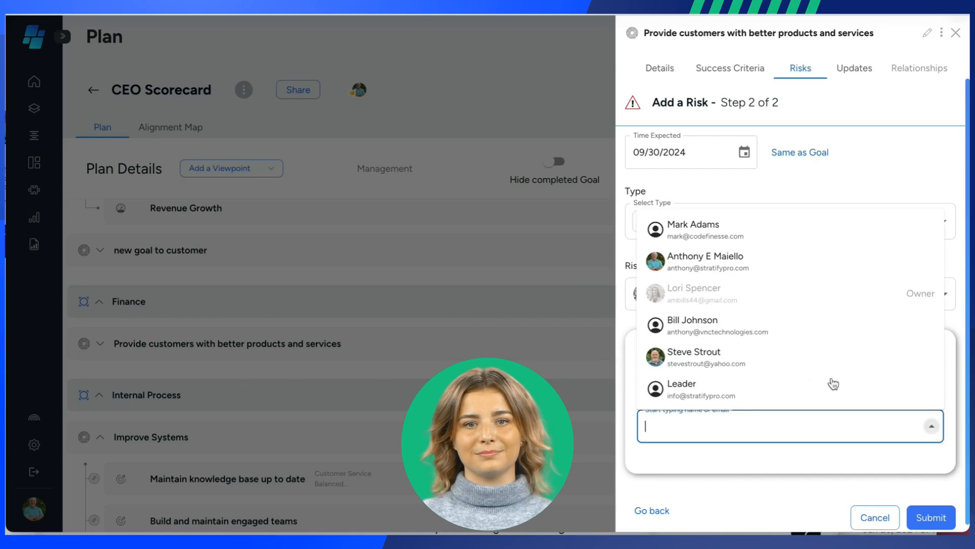
pyautogui.click(715, 463)
pyautogui.click(934, 518)
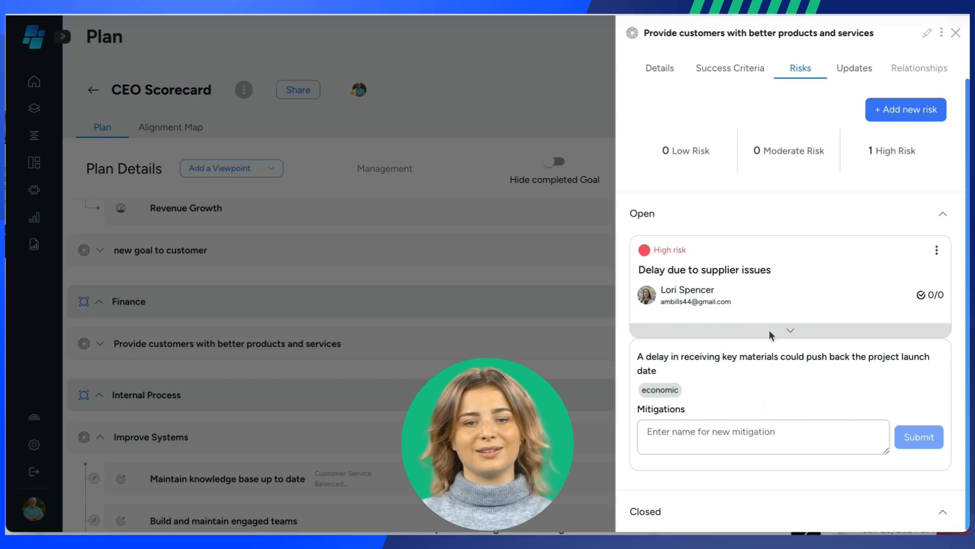
# Add the mitigation "Contact suplier 2 weeks before expected shipment to confirm" to the supplier risk
pyautogui.click(650, 433)
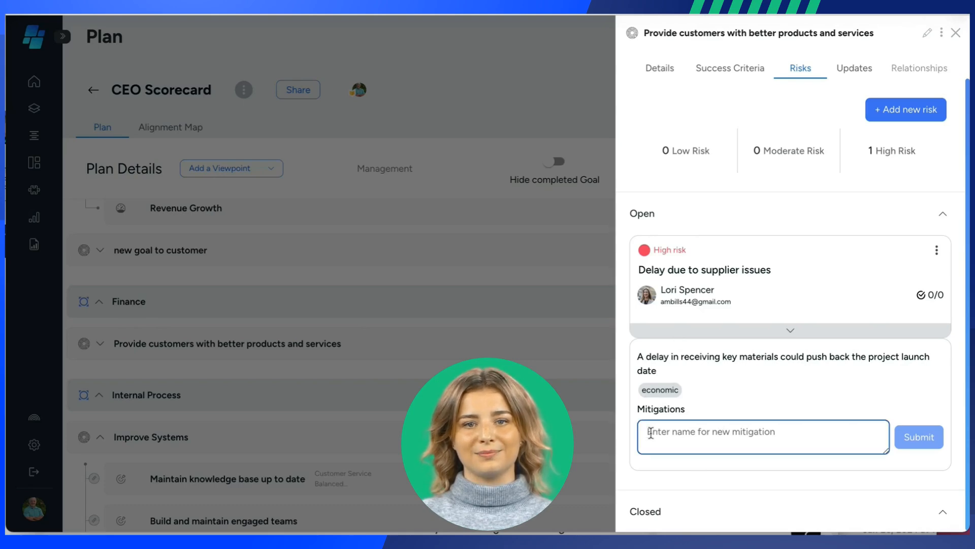
pyautogui.write('Contact suplie')
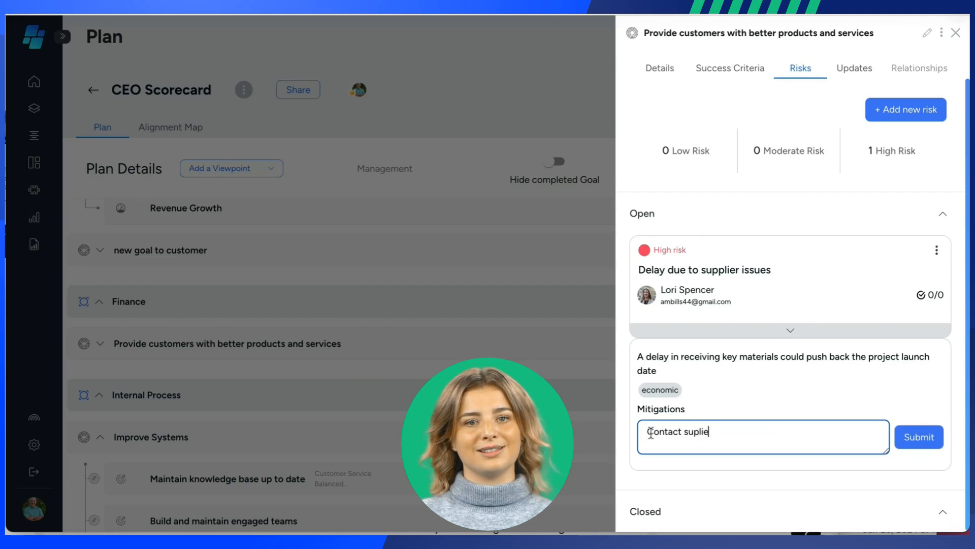
pyautogui.write('r 2 weeks befor')
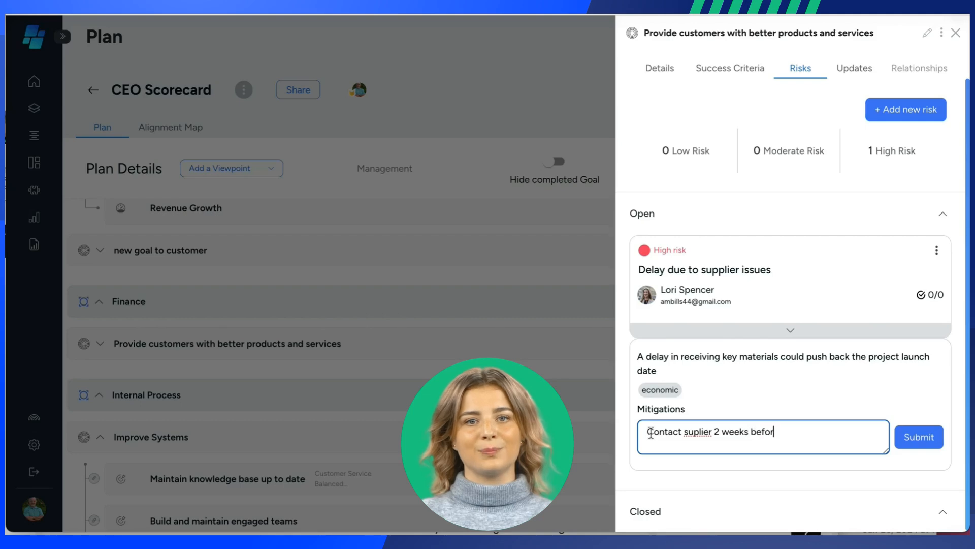
pyautogui.write('e expedted shipment to con')
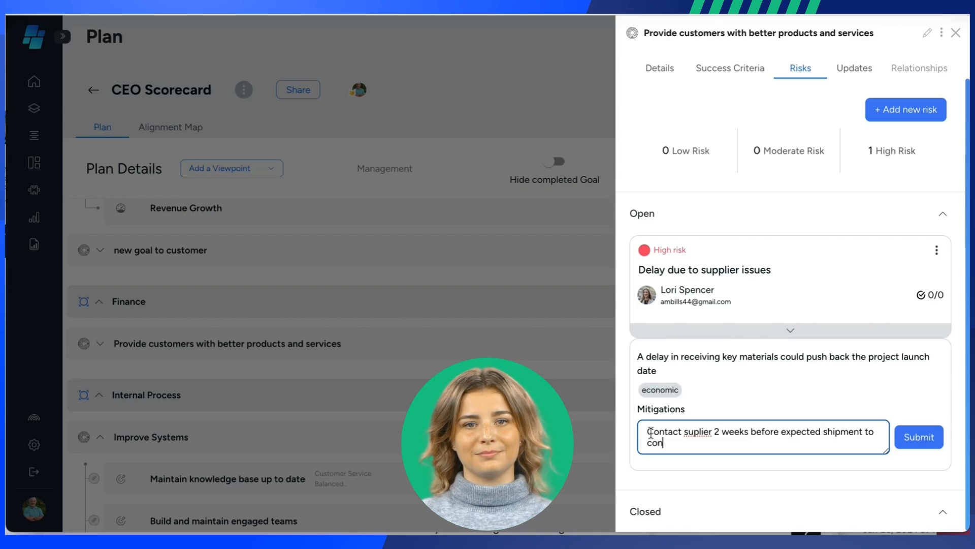
pyautogui.write('firm')
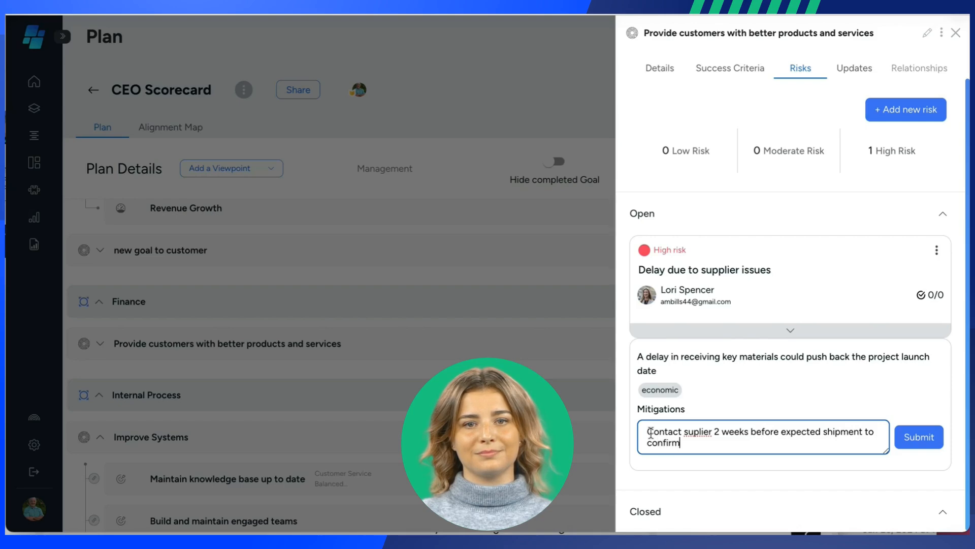
pyautogui.click(916, 445)
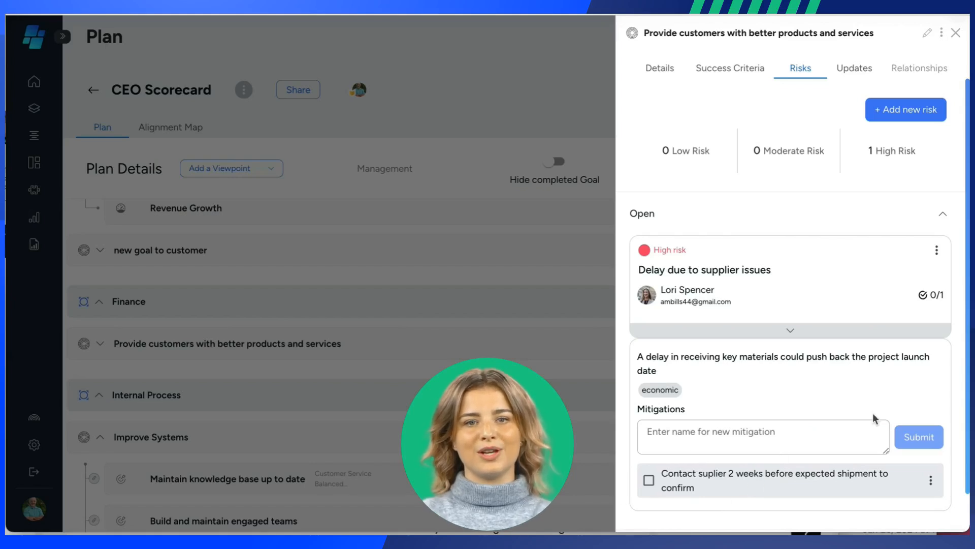
# Add a second mitigation named "more mitigations" to the supplier risk
pyautogui.click(679, 437)
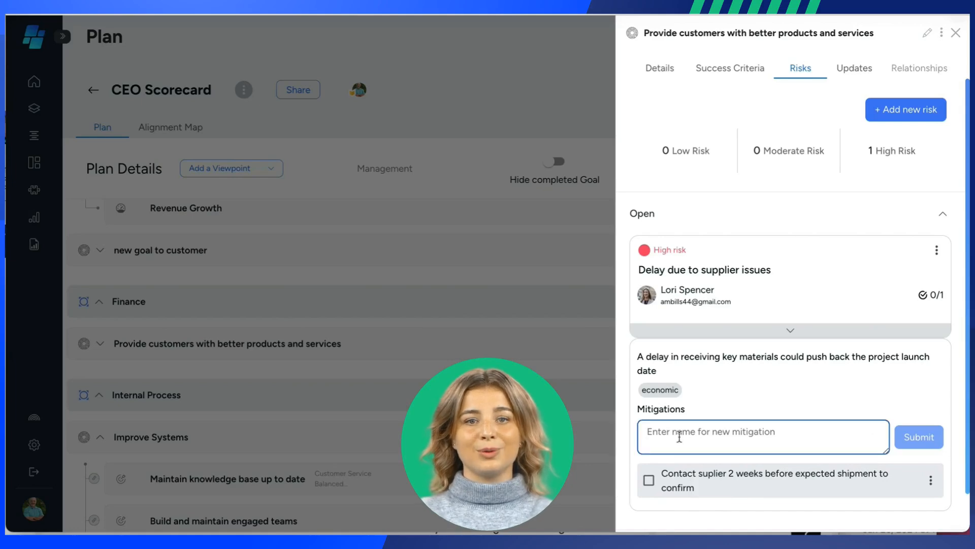
pyautogui.write('mor emitigat')
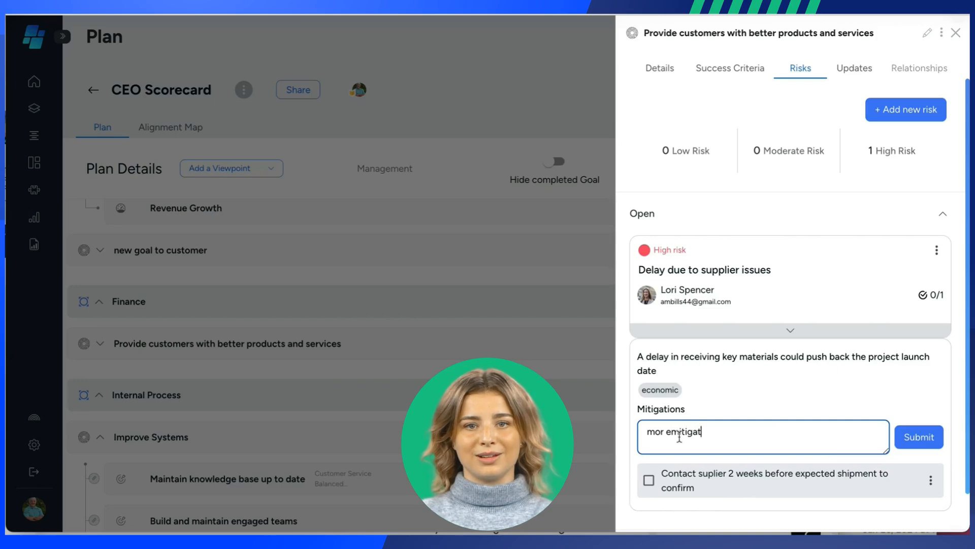
pyautogui.write('ions')
pyautogui.click(672, 434)
pyautogui.press('BackSpace')
pyautogui.press('BackSpace')
pyautogui.write('e')
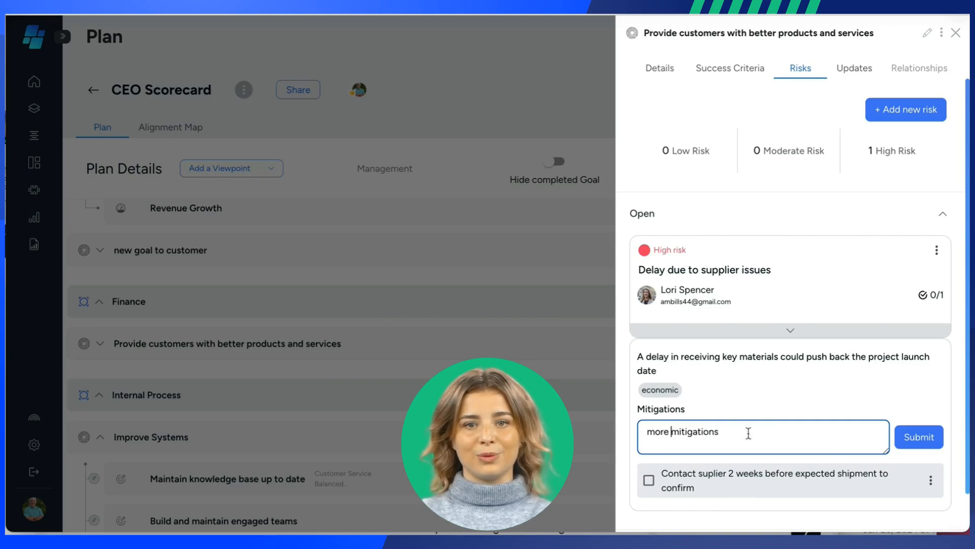
pyautogui.click(914, 441)
# Mark both mitigations as complete and clear both marks again
pyautogui.scroll(-1, 847, 437)
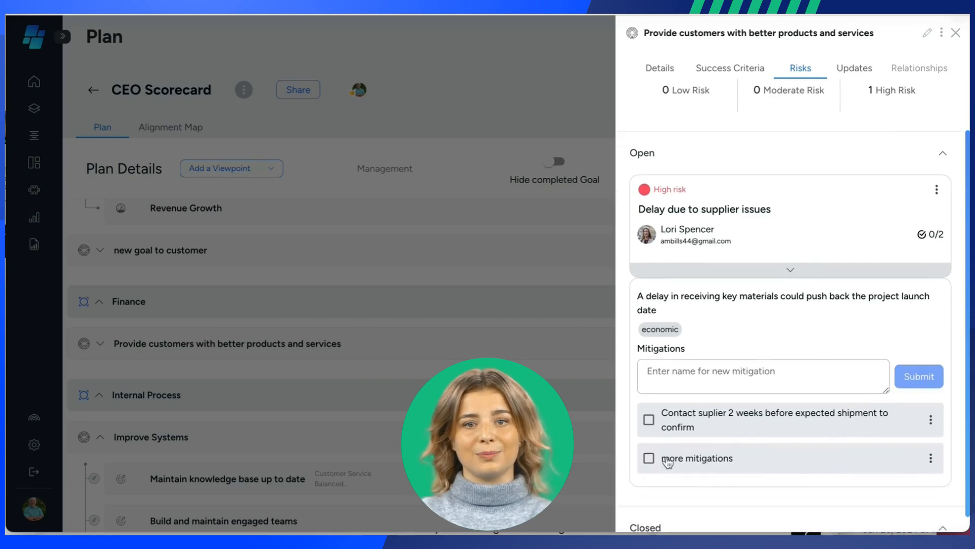
pyautogui.click(648, 458)
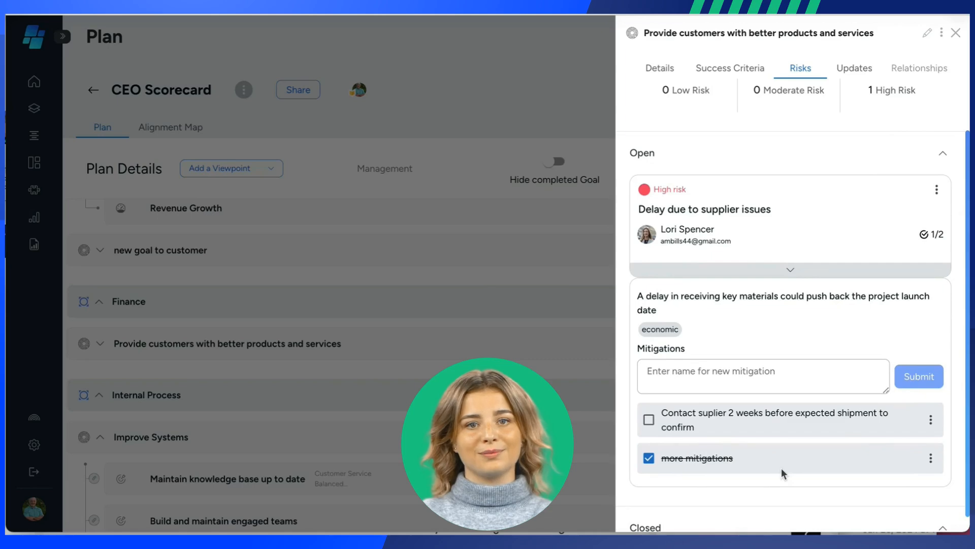
pyautogui.click(649, 420)
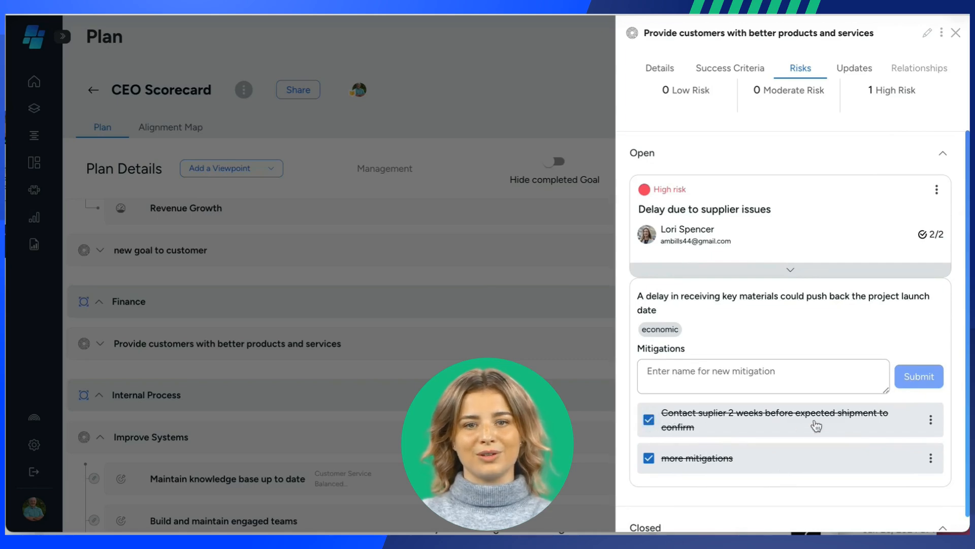
pyautogui.click(649, 420)
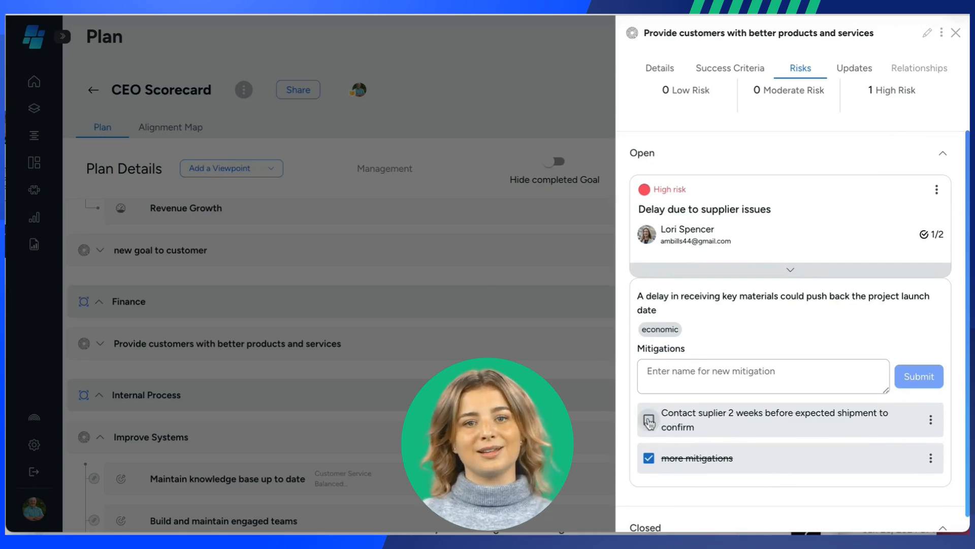
pyautogui.click(648, 458)
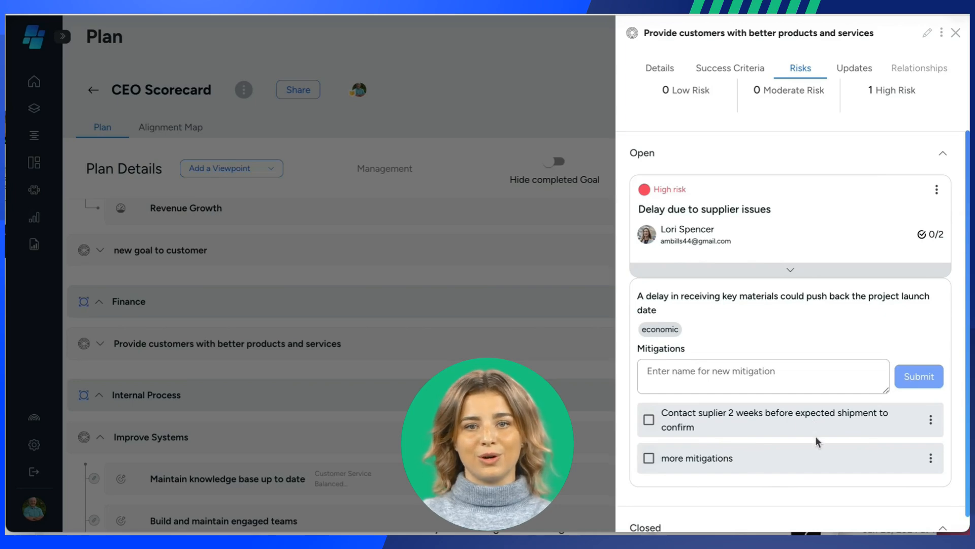
# Mark both mitigations of the supplier risk as complete and close the risk
pyautogui.scroll(-1, 899, 398)
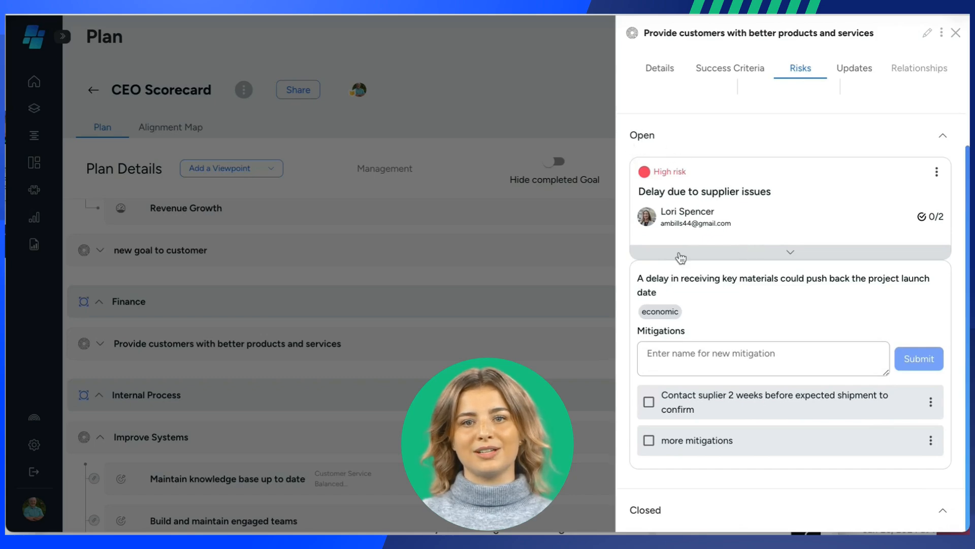
pyautogui.click(648, 440)
pyautogui.click(649, 401)
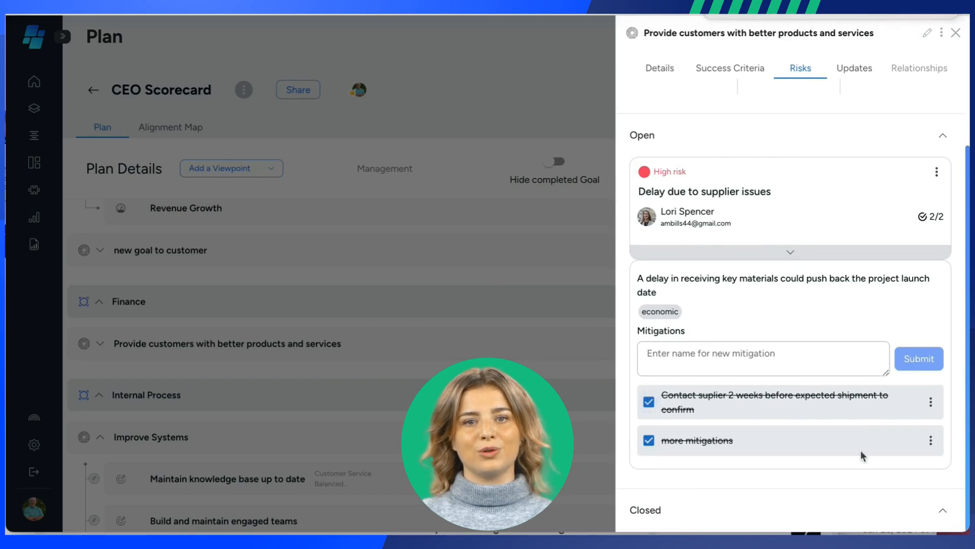
pyautogui.click(937, 171)
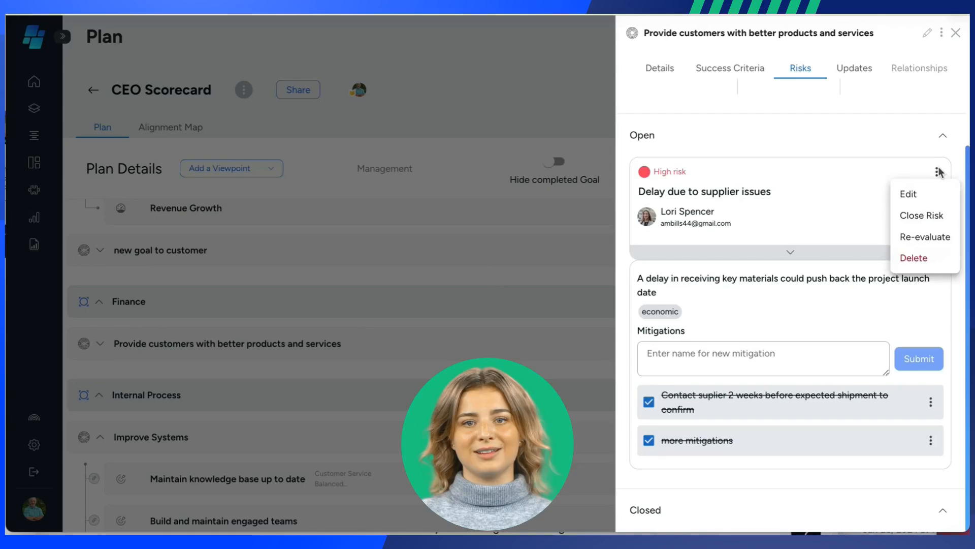
pyautogui.click(911, 216)
pyautogui.click(717, 316)
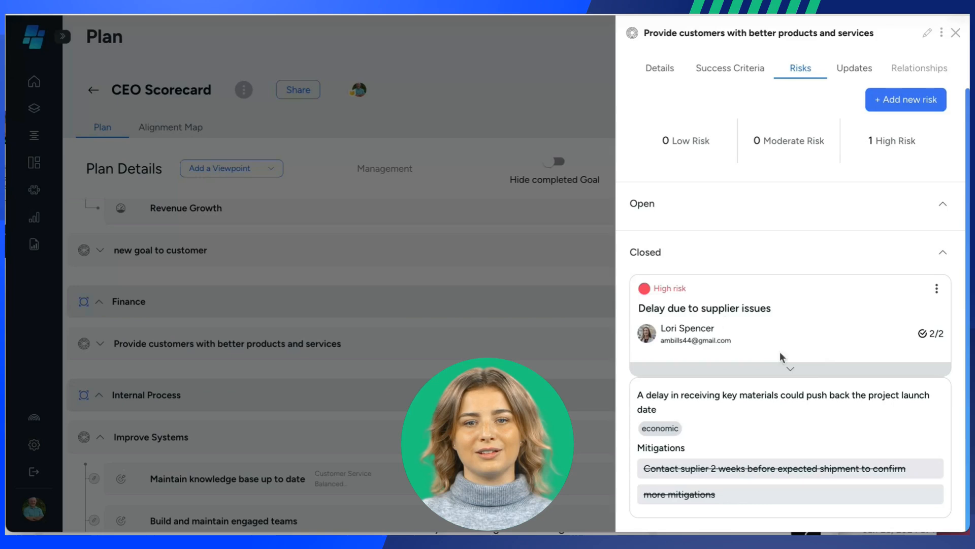